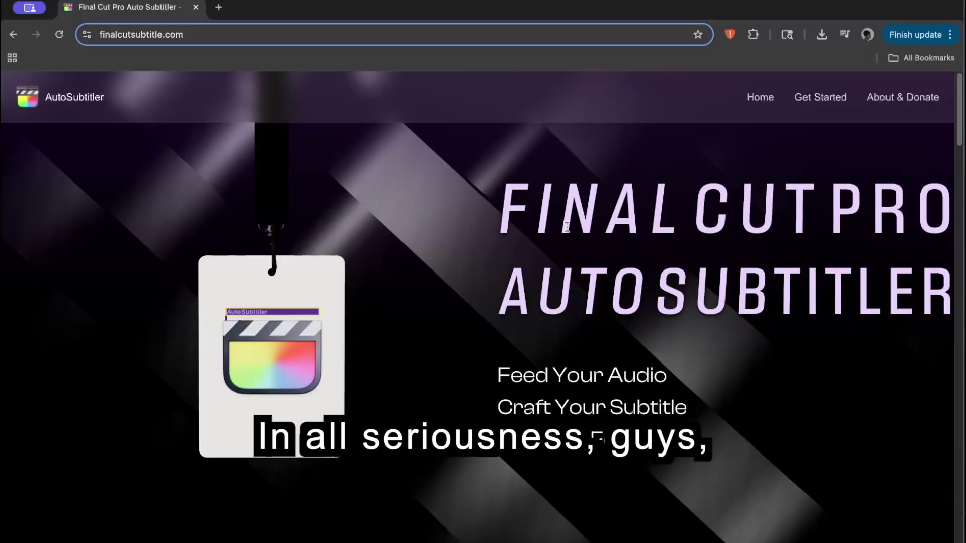
scroll(680, 311, down, 5)
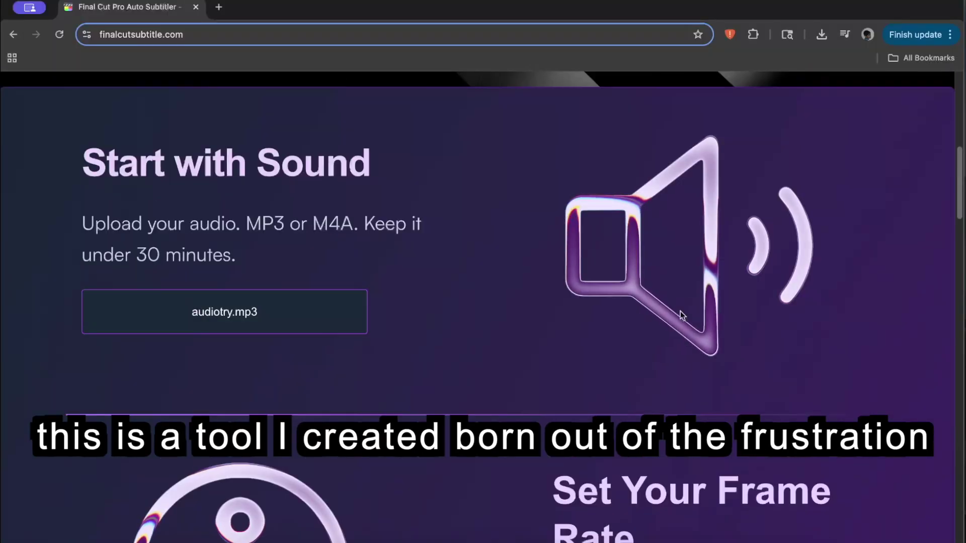
scroll(304, 394, down, 2)
scroll(303, 393, down, 3)
scroll(352, 378, down, 2)
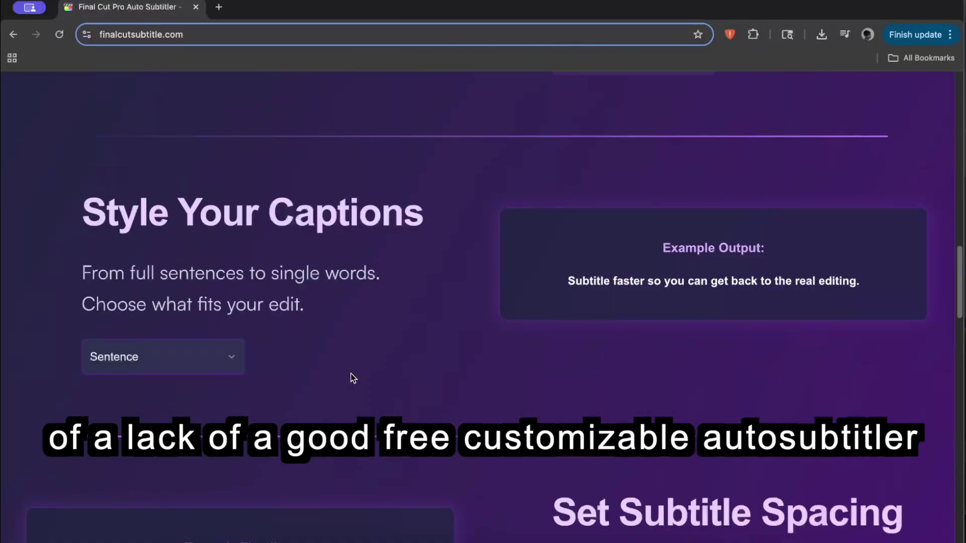
scroll(327, 319, down, 2)
scroll(328, 320, down, 1)
scroll(551, 319, down, 4)
scroll(551, 330, down, 2)
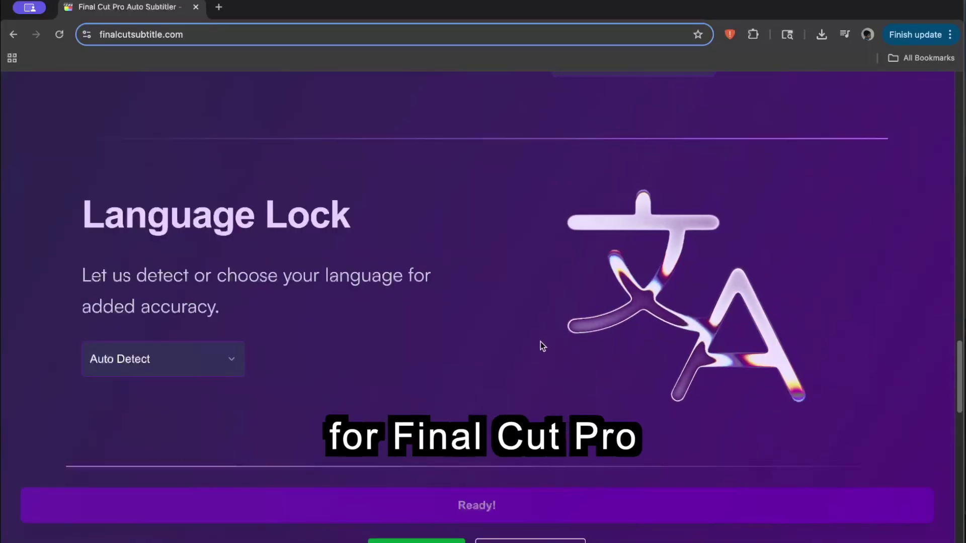
scroll(539, 345, down, 4)
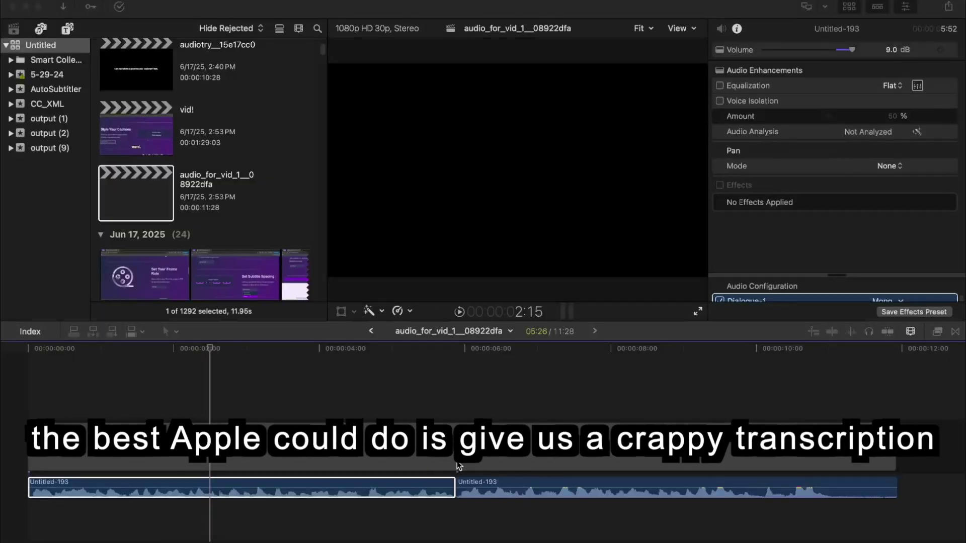
Bring up the Transcribe to Captions option on the Final Cut Pro timeline clip
right_click(343, 484)
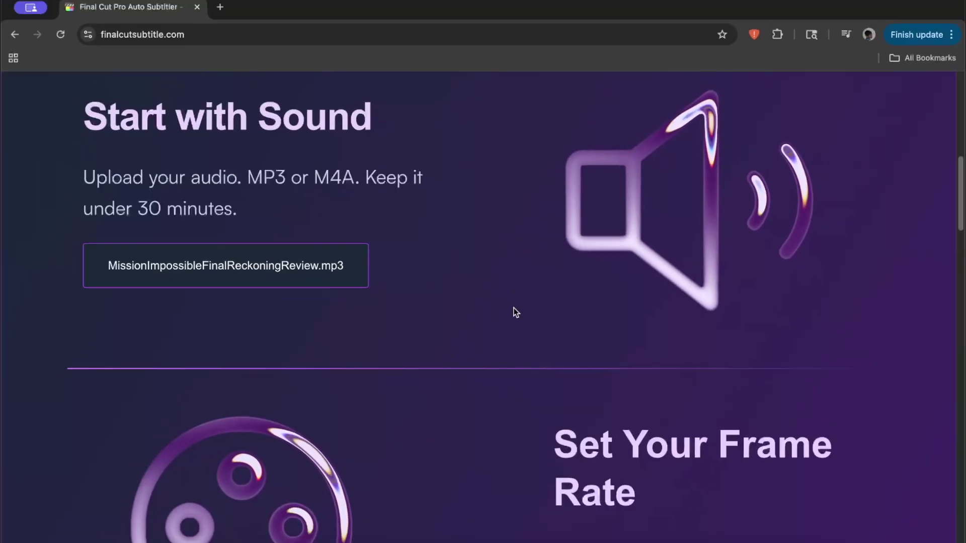
scroll(513, 310, down, 5)
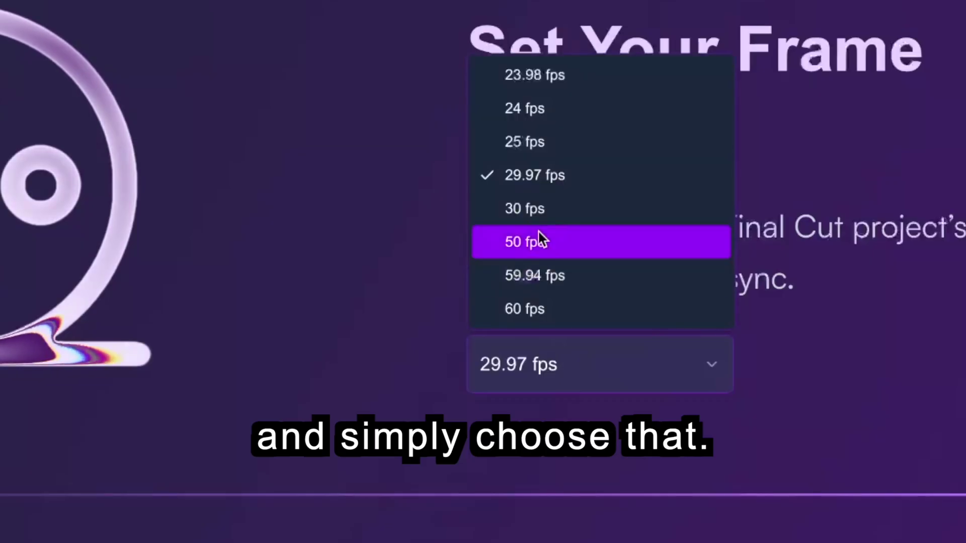
Set 30 fps, preview the two-word and sentence caption styles, then settle on Word-by-word
click(529, 208)
scroll(421, 253, down, 3)
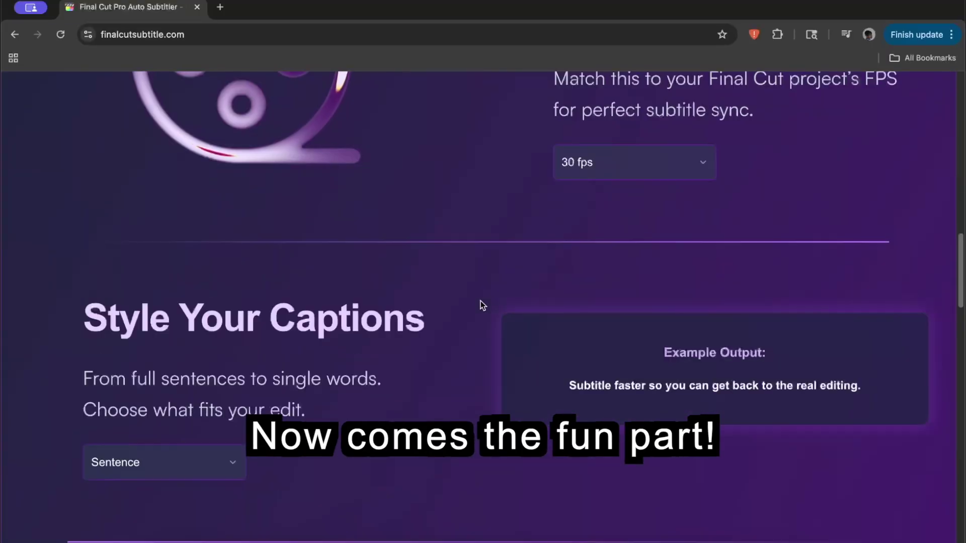
click(228, 369)
click(191, 405)
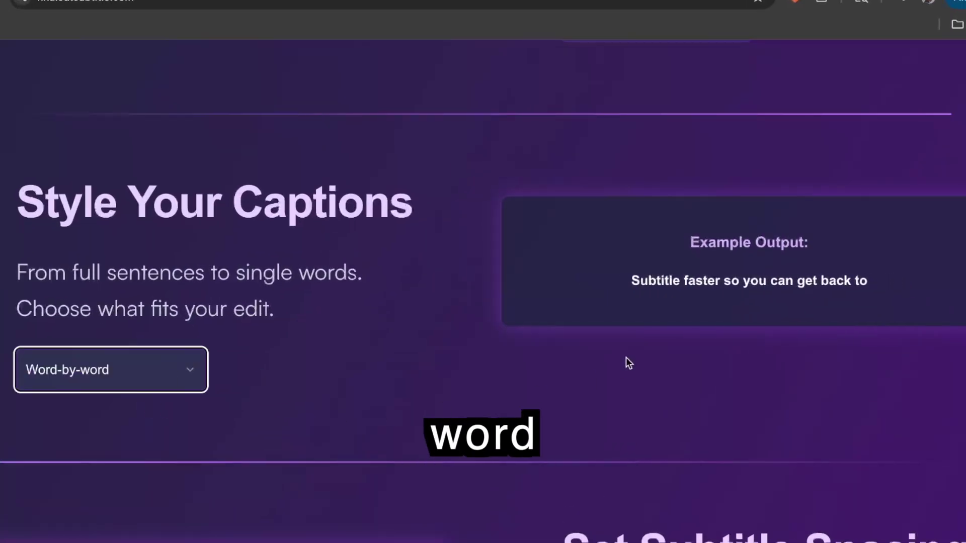
click(77, 432)
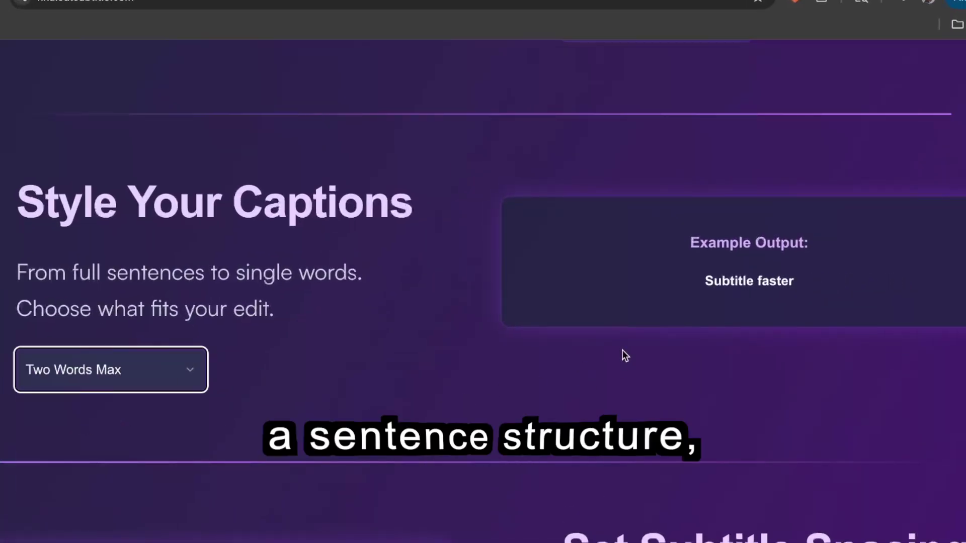
click(111, 370)
click(136, 456)
click(113, 370)
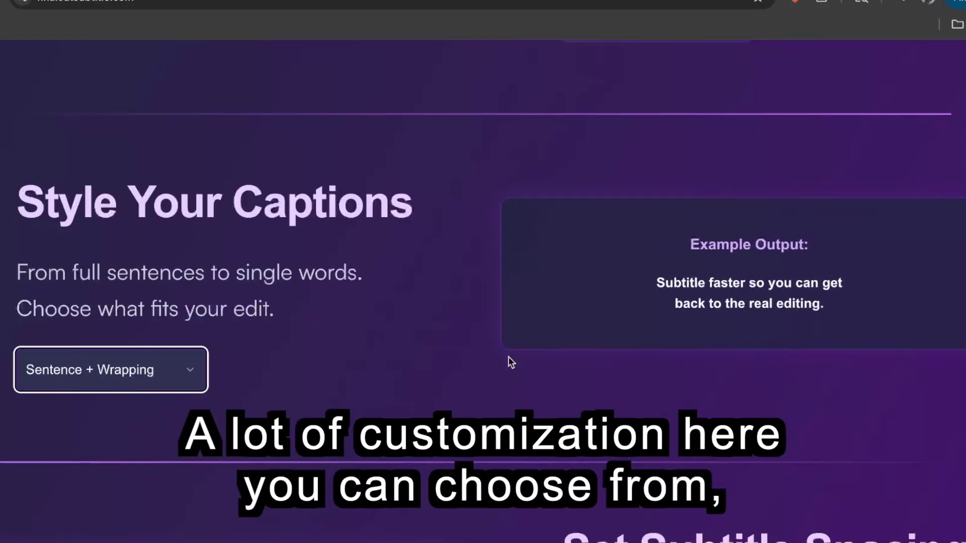
click(90, 408)
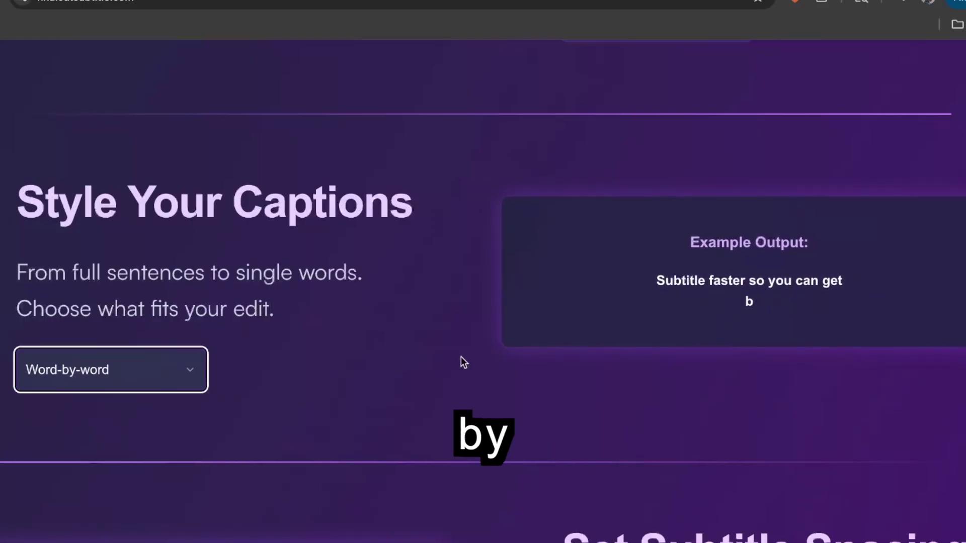
scroll(497, 351, down, 3)
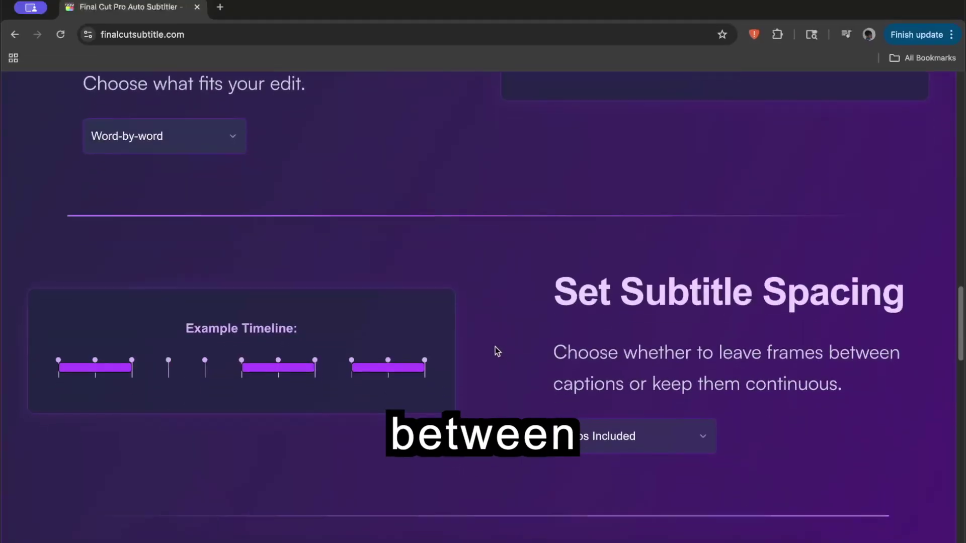
Choose No Gaps for Subtitle Spacing, keep Auto Detect language, and download the FCPXML
click(632, 436)
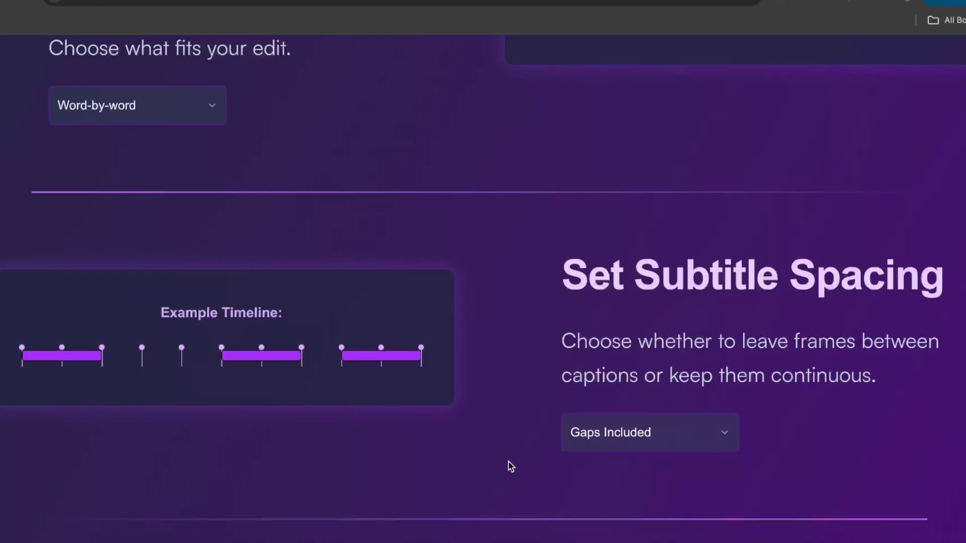
click(649, 433)
click(585, 526)
scroll(520, 410, down, 3)
scroll(522, 407, down, 3)
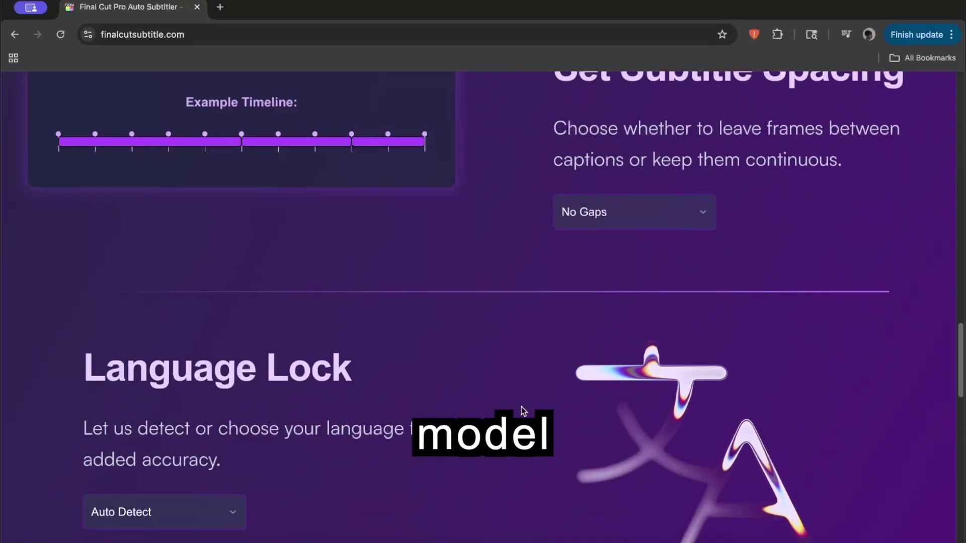
scroll(522, 407, down, 3)
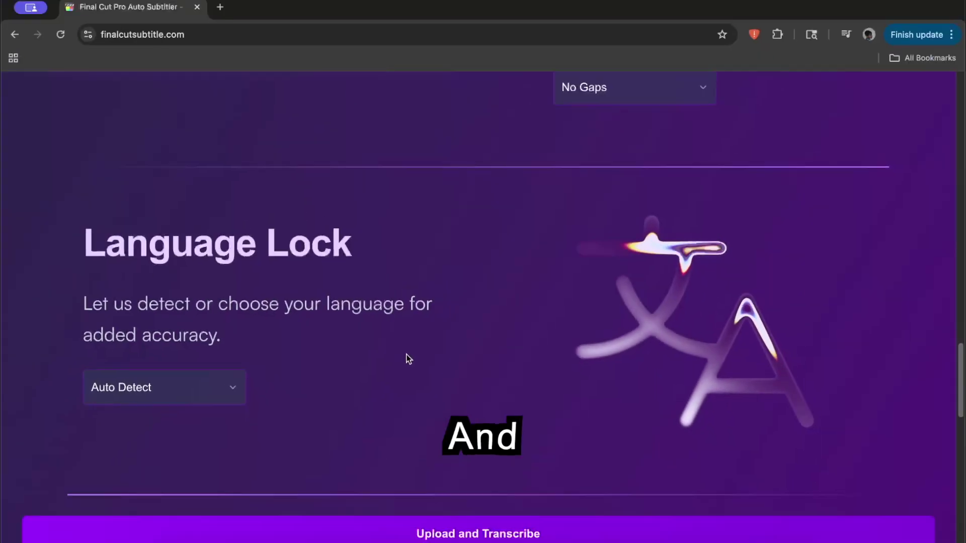
scroll(406, 354, down, 3)
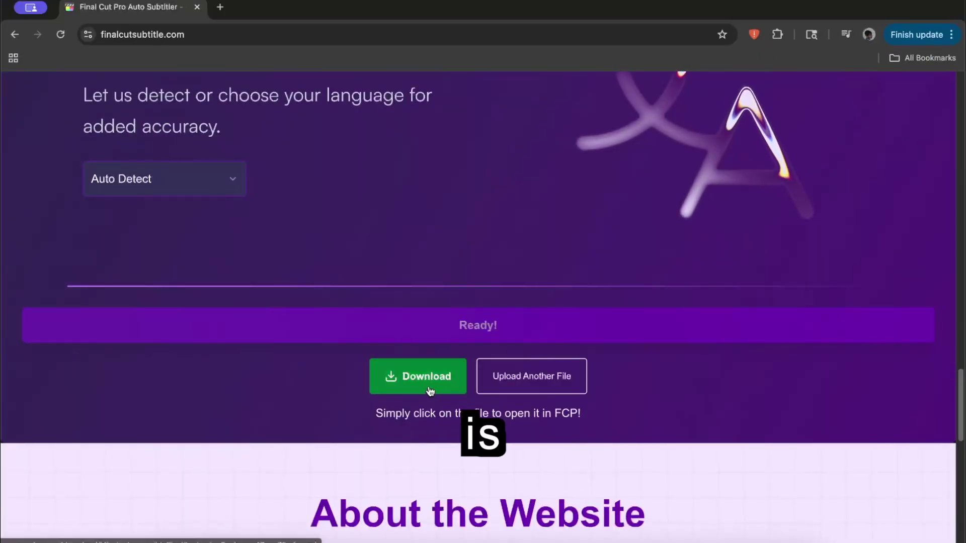
click(430, 392)
Import the downloaded subtitle file into the Untitled library
click(574, 94)
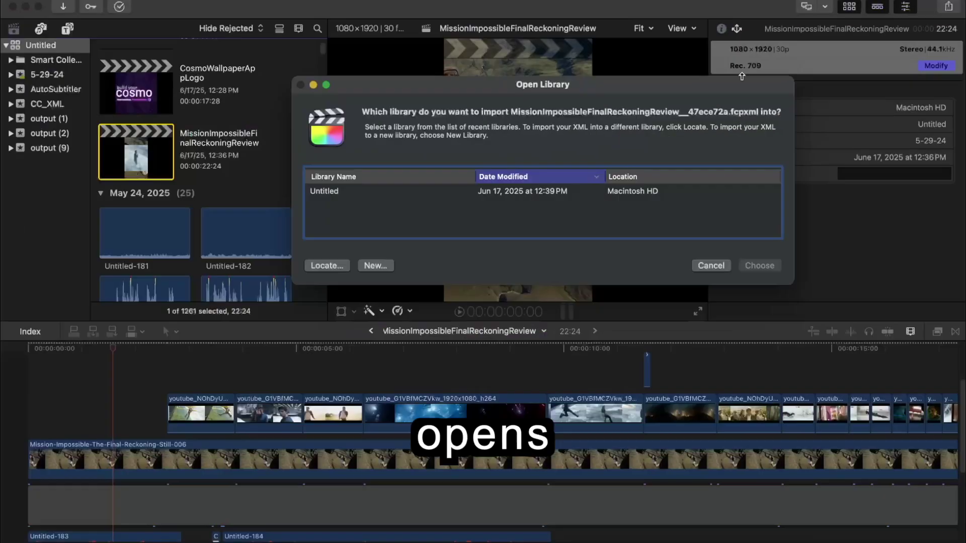
click(725, 191)
click(760, 264)
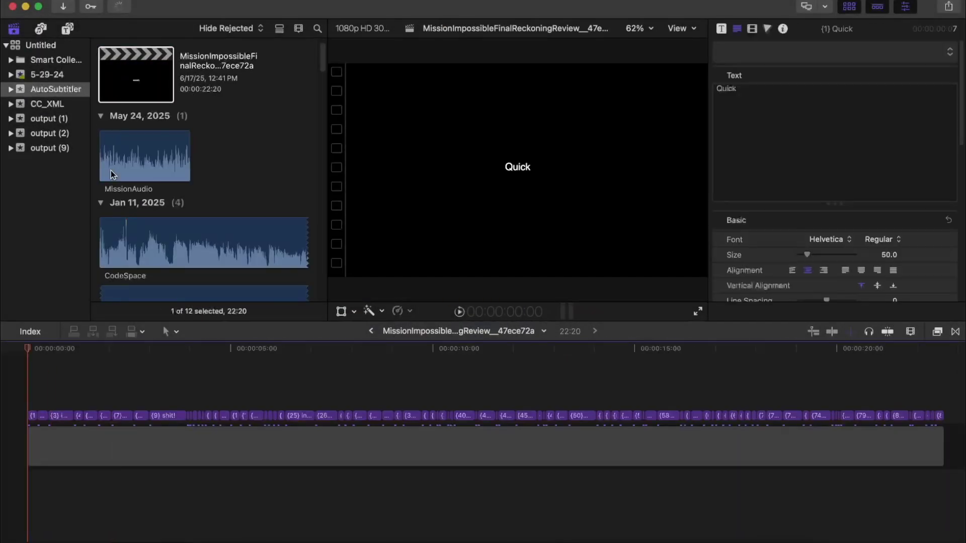
Select all caption titles and apply the SUBTITLING TEXT preset
drag(321, 426, 10, 413)
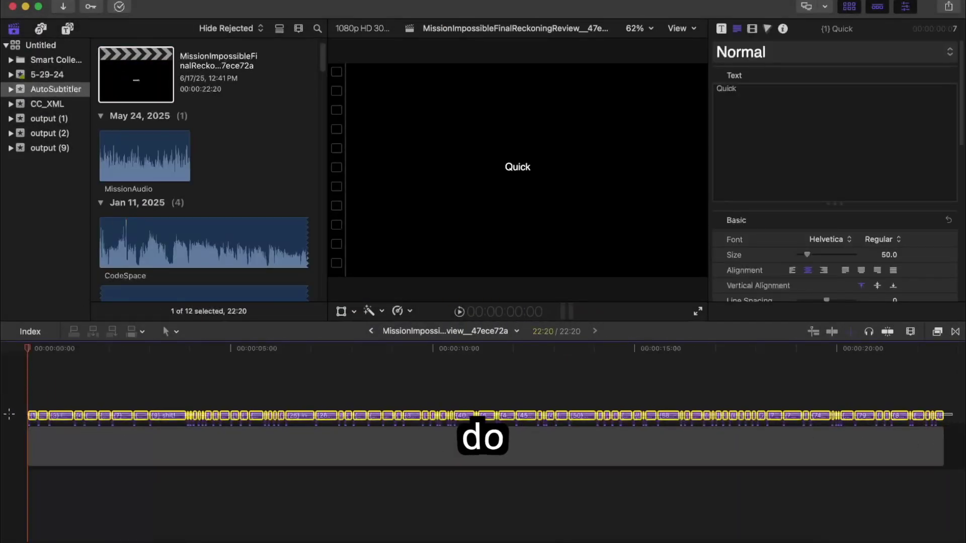
click(759, 52)
click(780, 159)
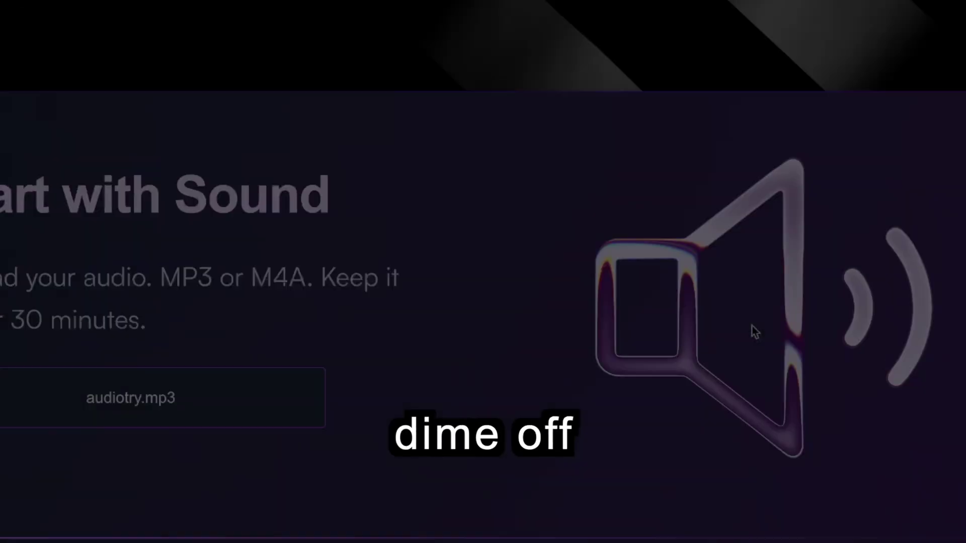
scroll(391, 342, down, 3)
scroll(238, 442, down, 5)
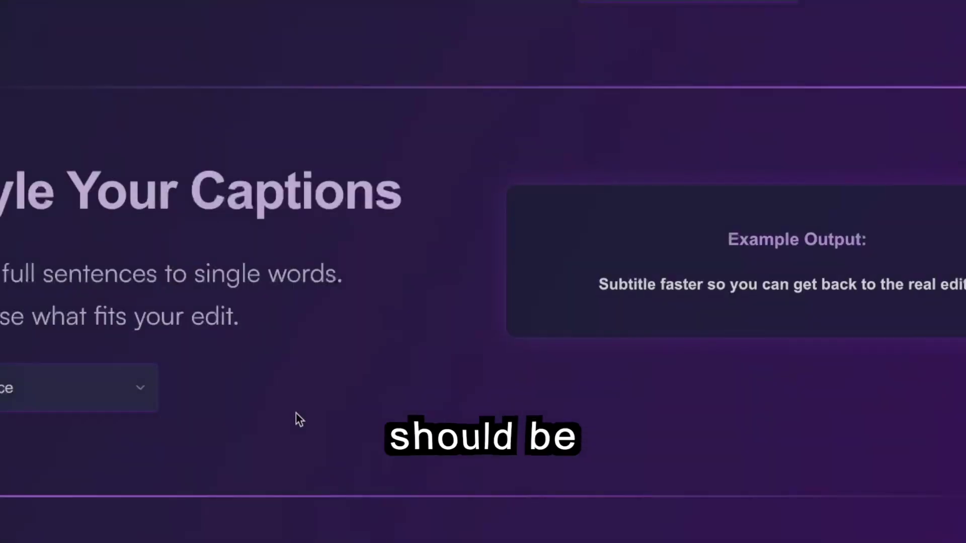
scroll(296, 416, down, 2)
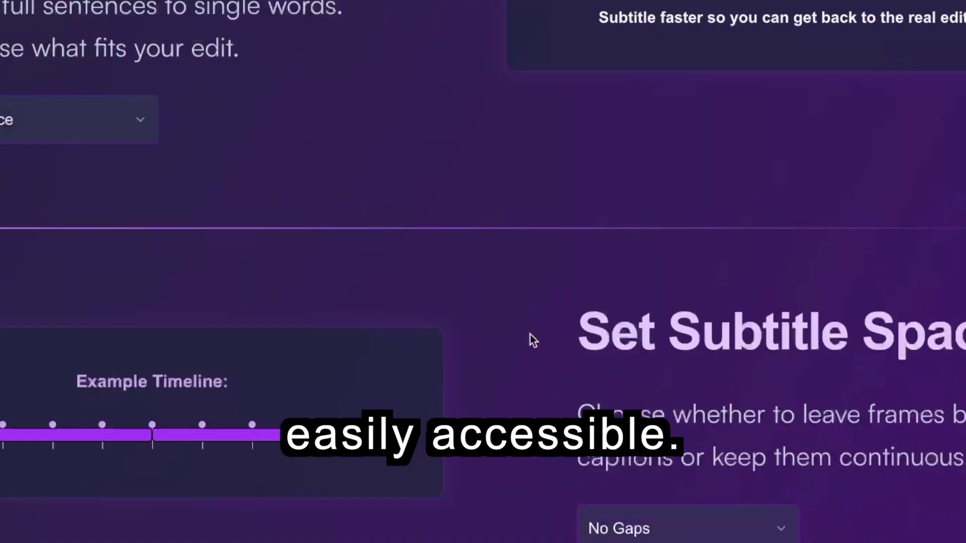
scroll(530, 334, down, 5)
scroll(743, 427, down, 5)
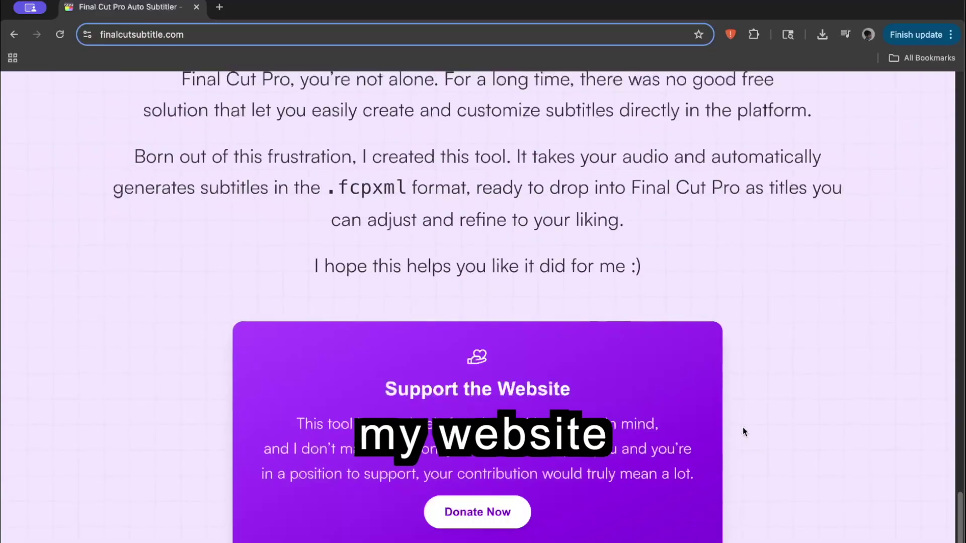
scroll(743, 427, down, 1)
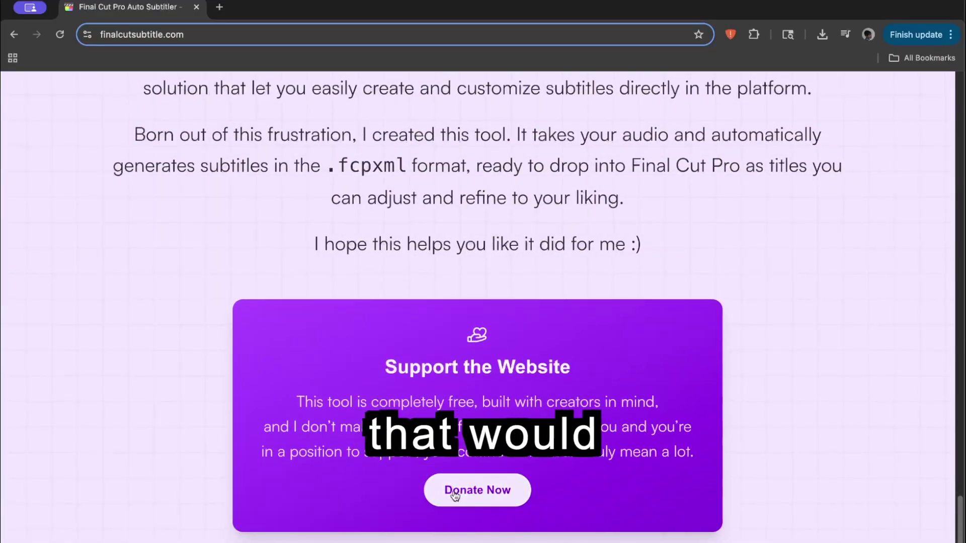